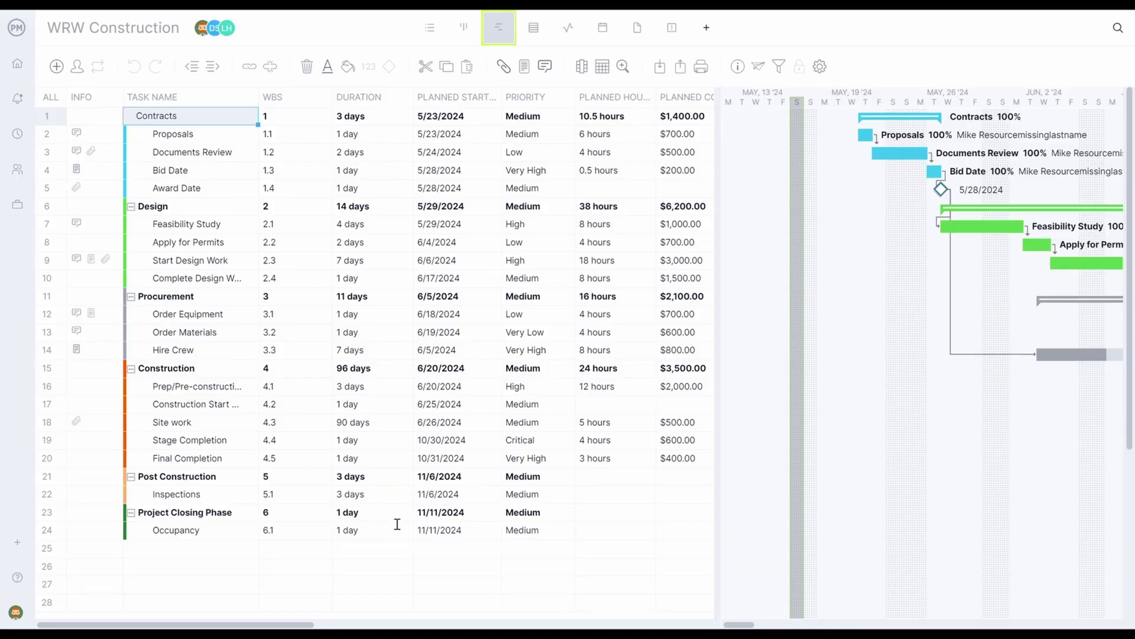
# Widen the Gantt chart to see more timeline, then restore the task grid to full width.
pyautogui.moveTo(301, 626); pyautogui.dragTo(547, 628)
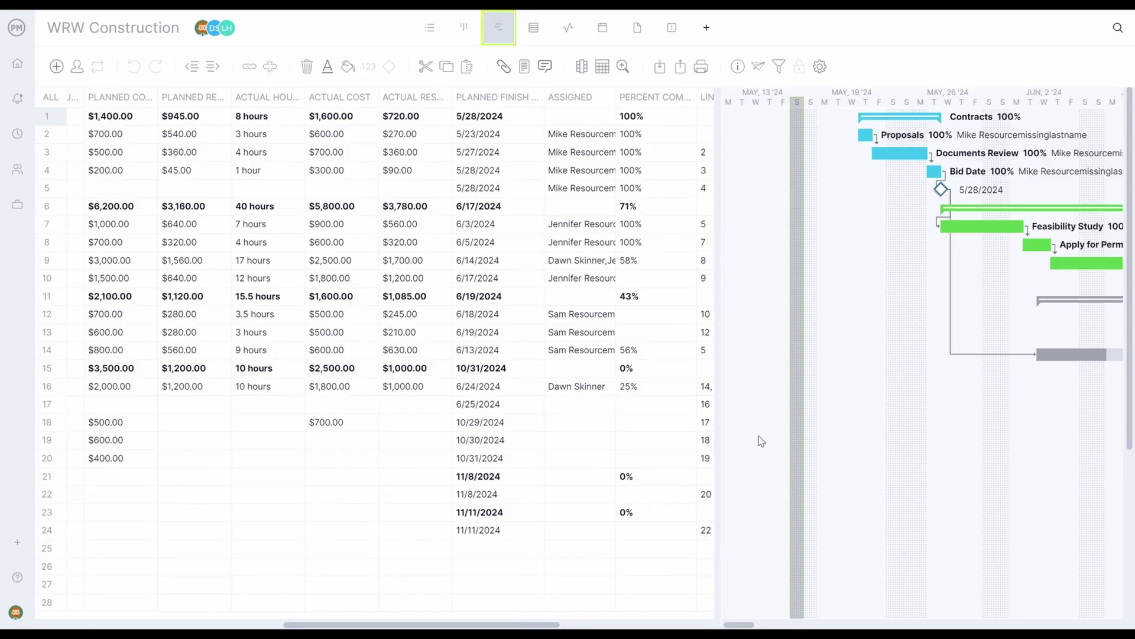
pyautogui.moveTo(718, 392); pyautogui.dragTo(489, 438)
pyautogui.moveTo(544, 626); pyautogui.dragTo(557, 628)
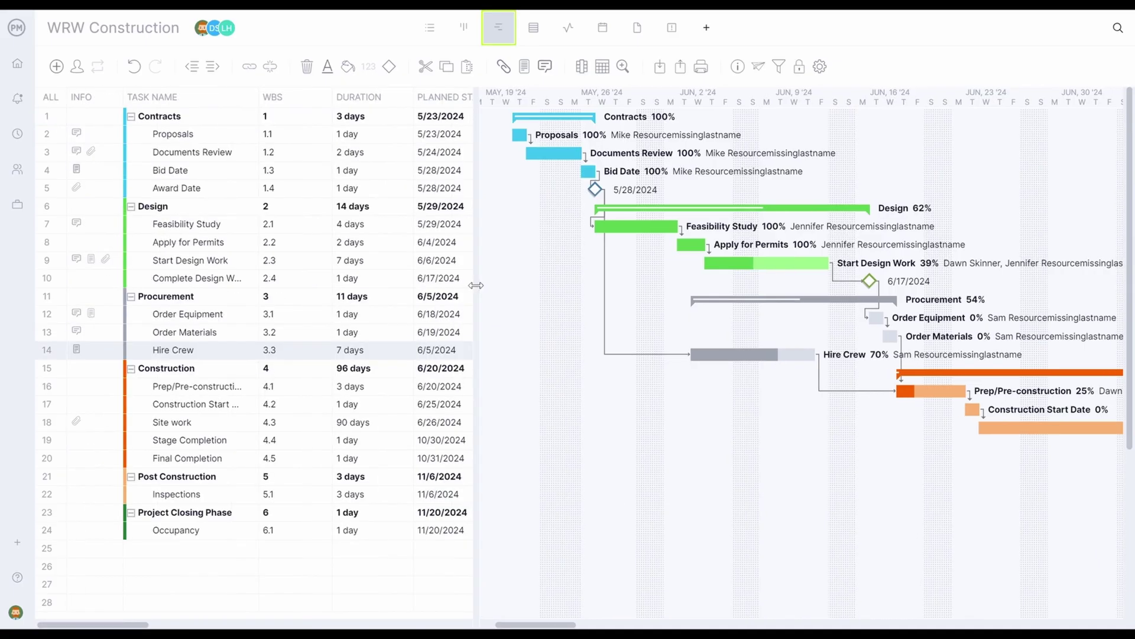
pyautogui.moveTo(476, 285); pyautogui.dragTo(723, 346)
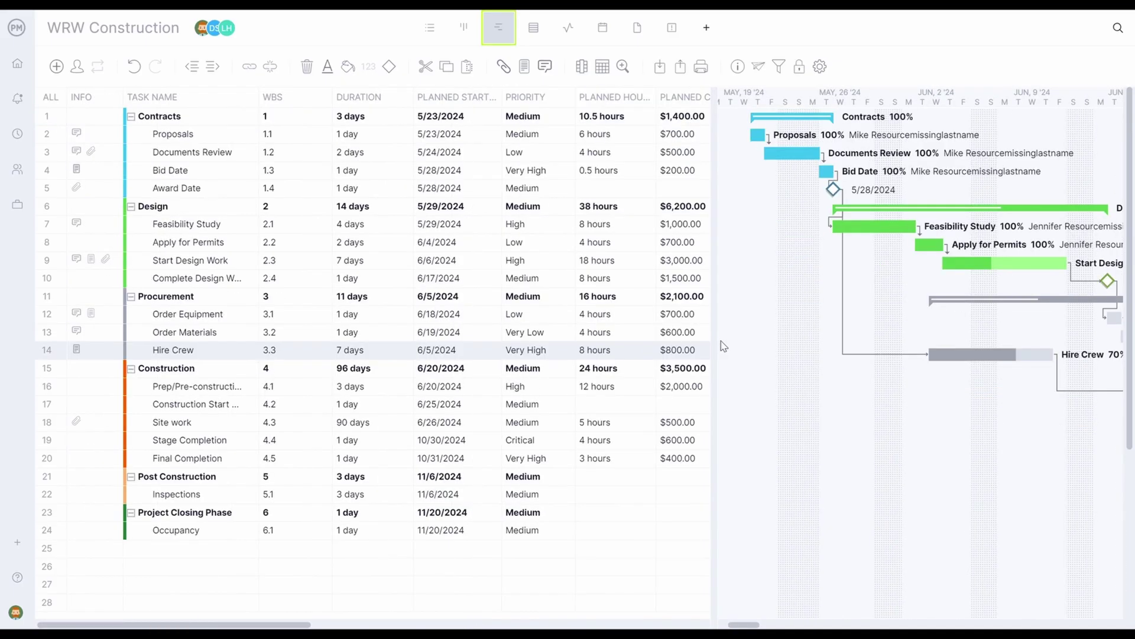
# Give Inspections 5 planned hours and a $300 planned cost, then open WRW Construction's Project Settings.
pyautogui.click(618, 496)
pyautogui.write('5')
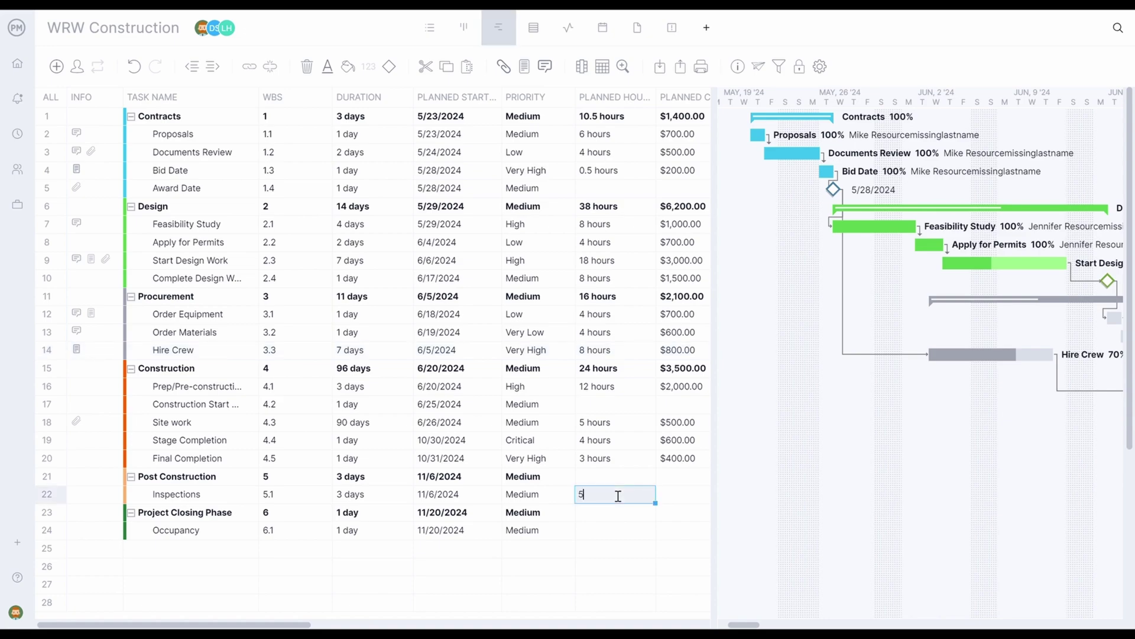
pyautogui.press('Return')
pyautogui.click(667, 494)
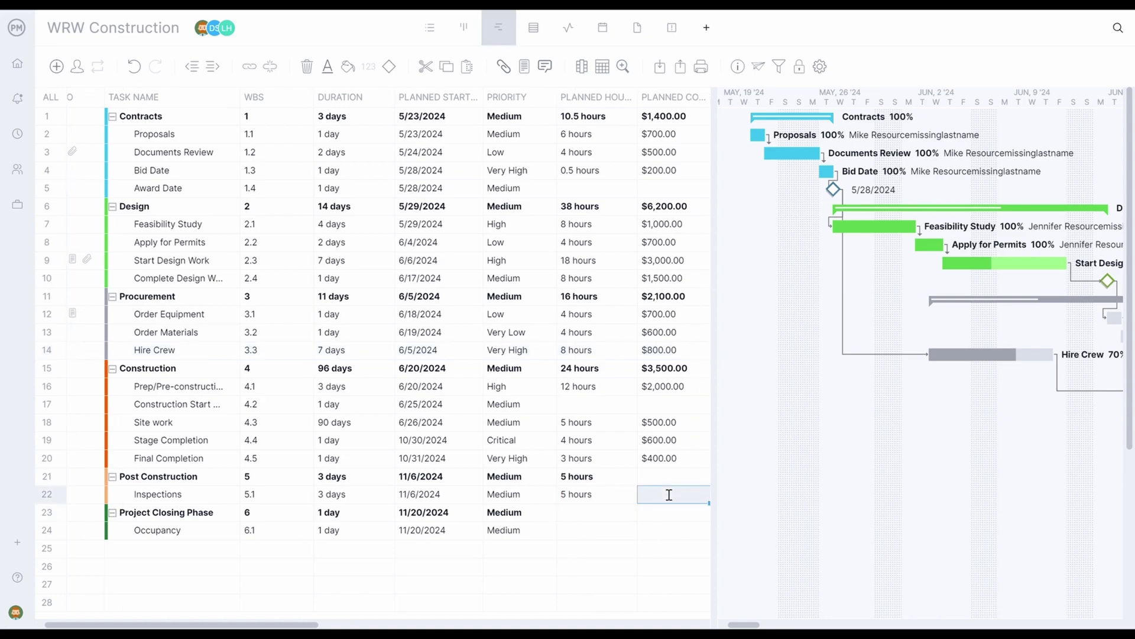
pyautogui.write('300')
pyautogui.press('Return')
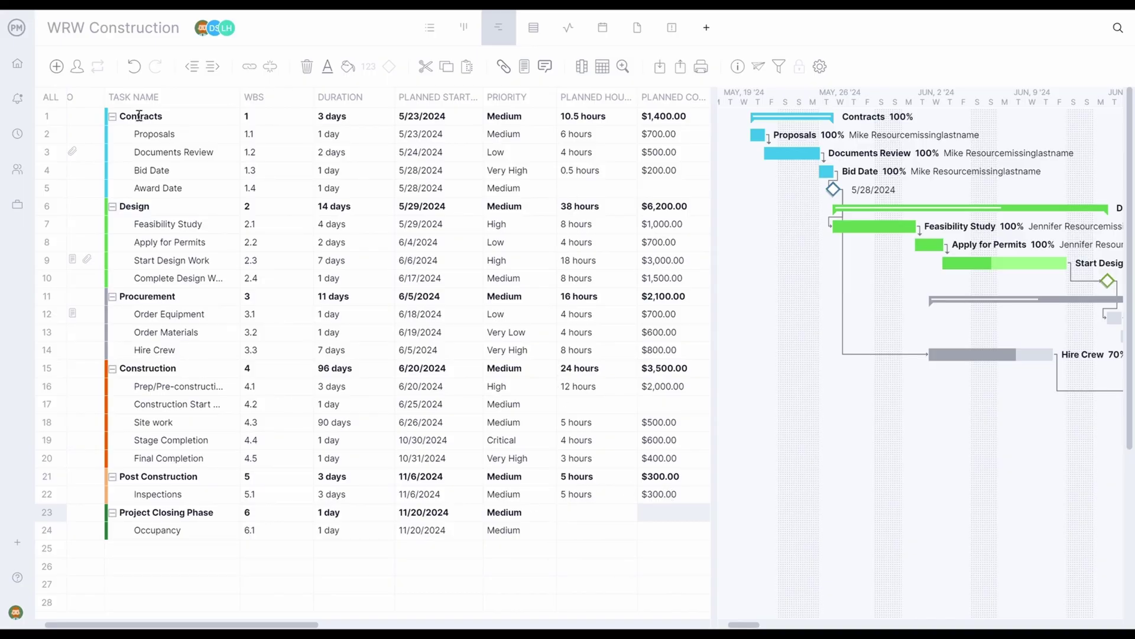
pyautogui.click(135, 27)
pyautogui.click(134, 93)
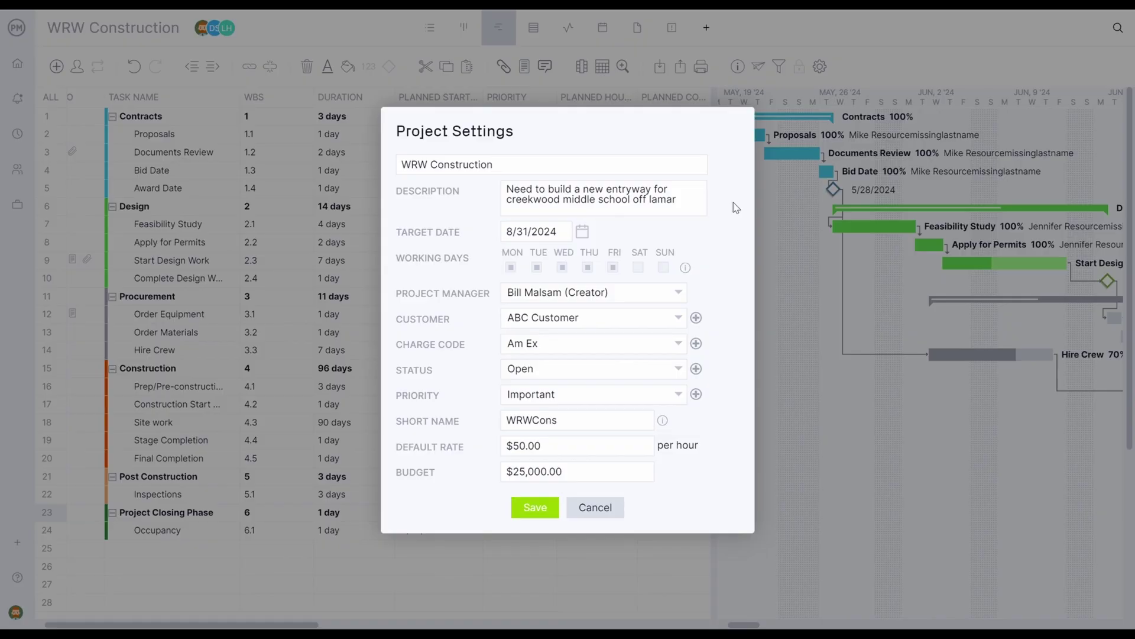
# Cancel the WRW Construction Project Settings dialog without saving changes.
pyautogui.click(590, 505)
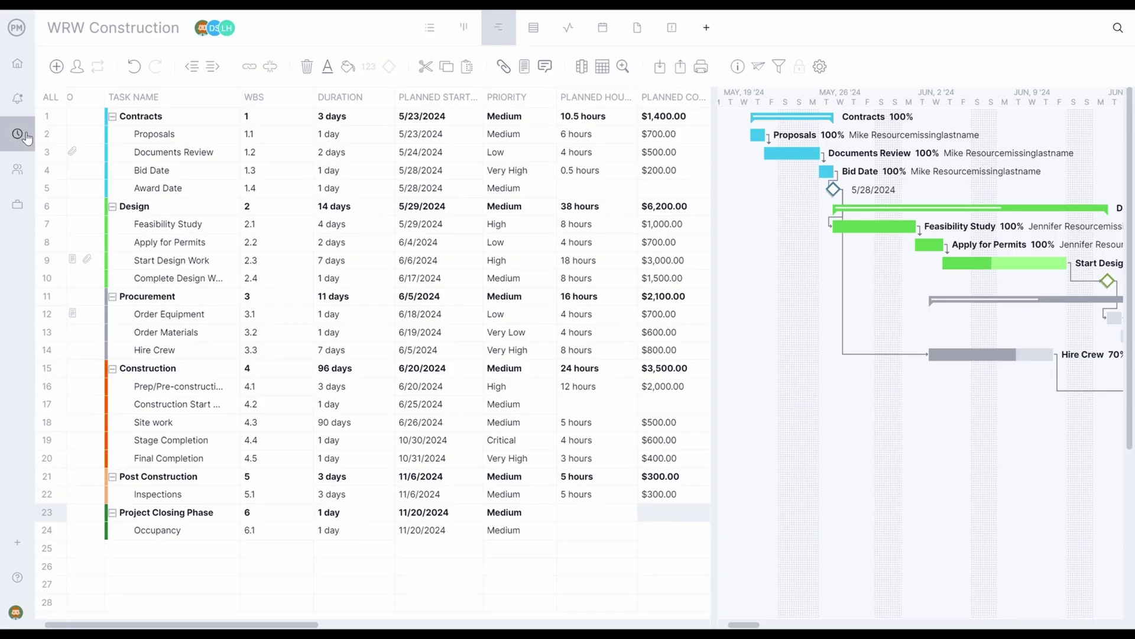
# In the weekly timesheet, log 2 hours Tuesday and 3 hours Friday for Review proposals, then select Site Design's Saturday cell.
pyautogui.moveTo(21, 133)
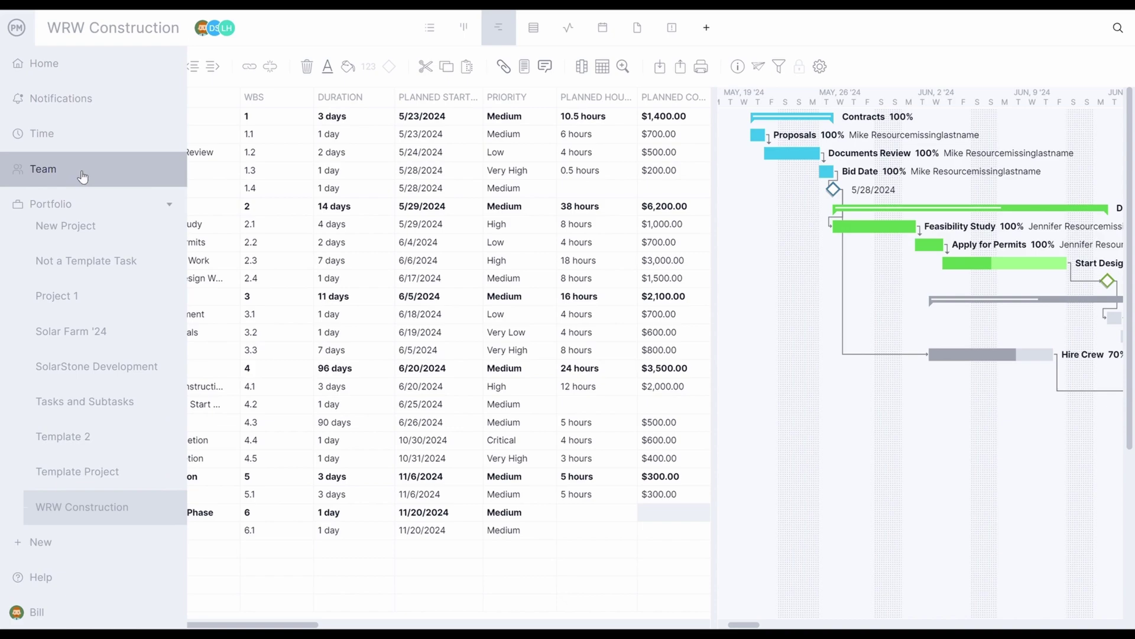
pyautogui.click(114, 147)
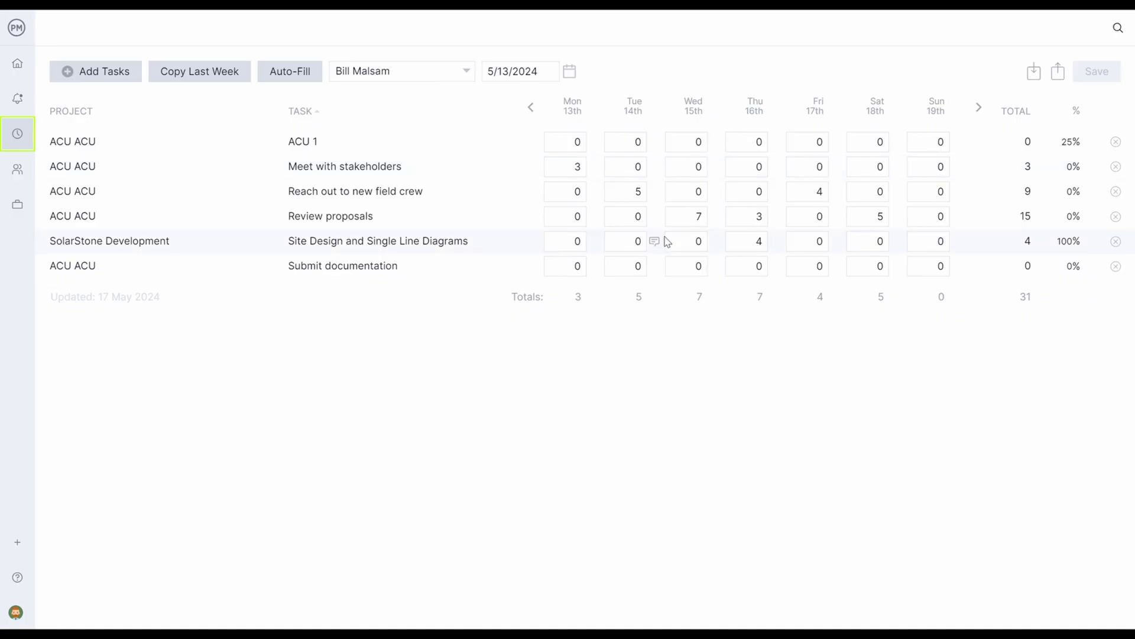
pyautogui.click(637, 217)
pyautogui.write('2')
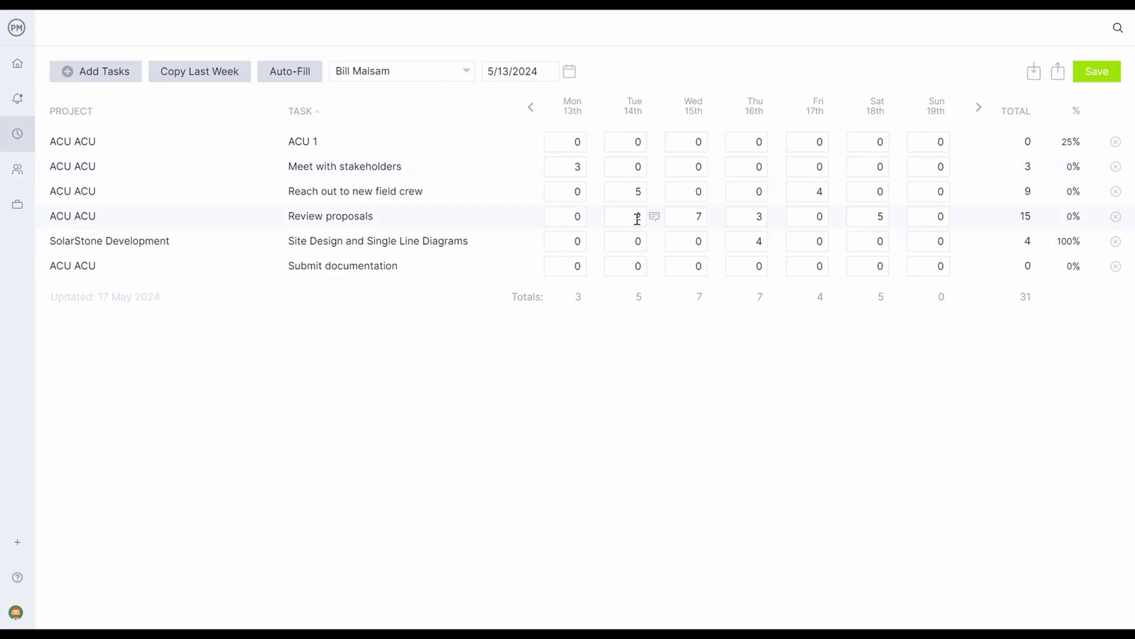
pyautogui.click(817, 217)
pyautogui.write('3')
pyautogui.click(864, 242)
# Enter 3 Saturday hours for Site Design, then bring up Acumatica's ProjectManager workspace menu.
pyautogui.write('3')
pyautogui.click(867, 382)
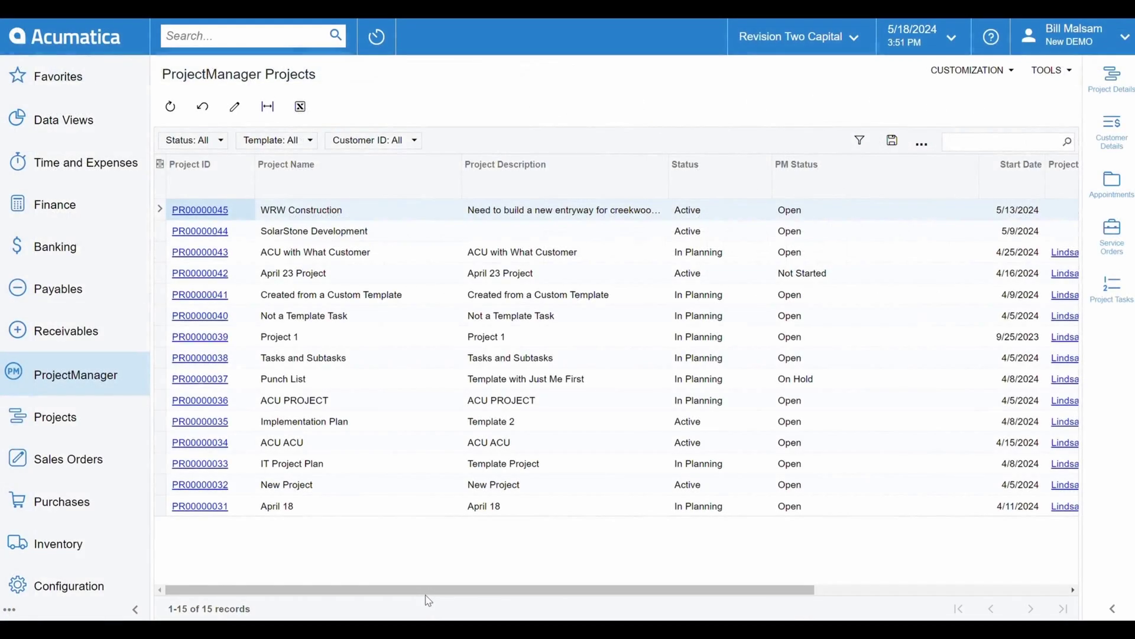
pyautogui.click(118, 379)
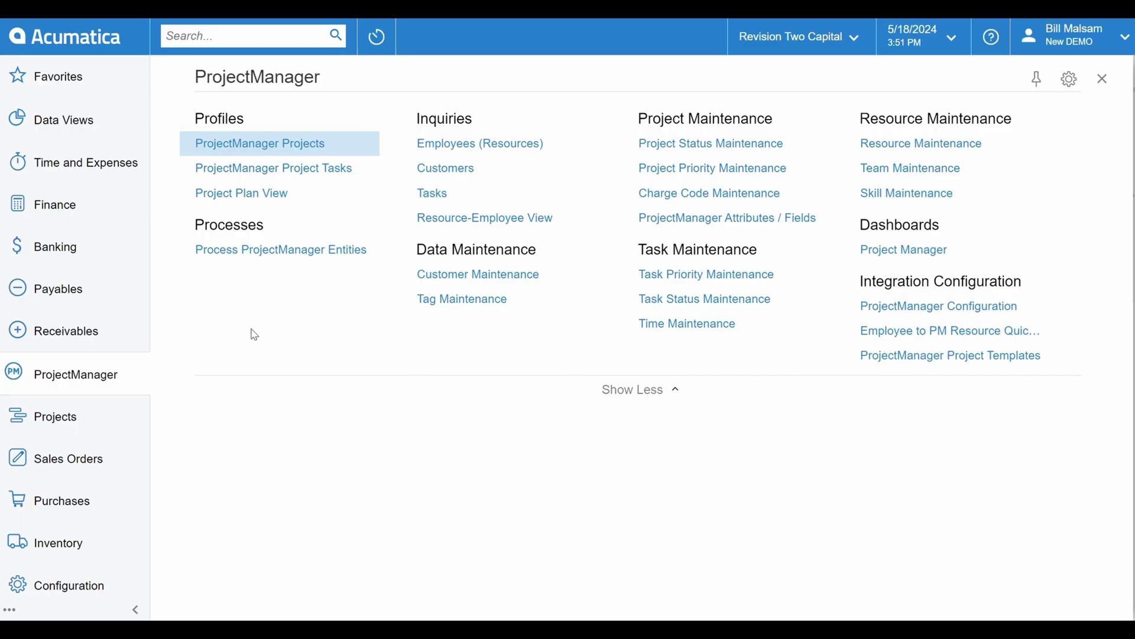
# Load WRW Construction into Project Plan View by searching for 'wrw'.
pyautogui.click(283, 198)
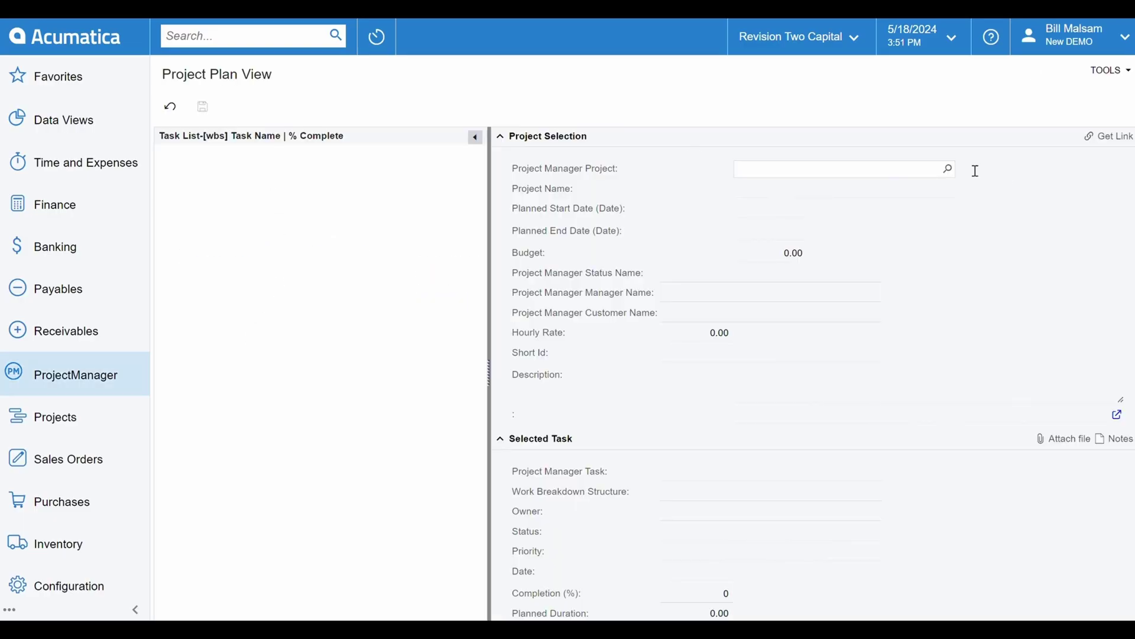
pyautogui.click(947, 170)
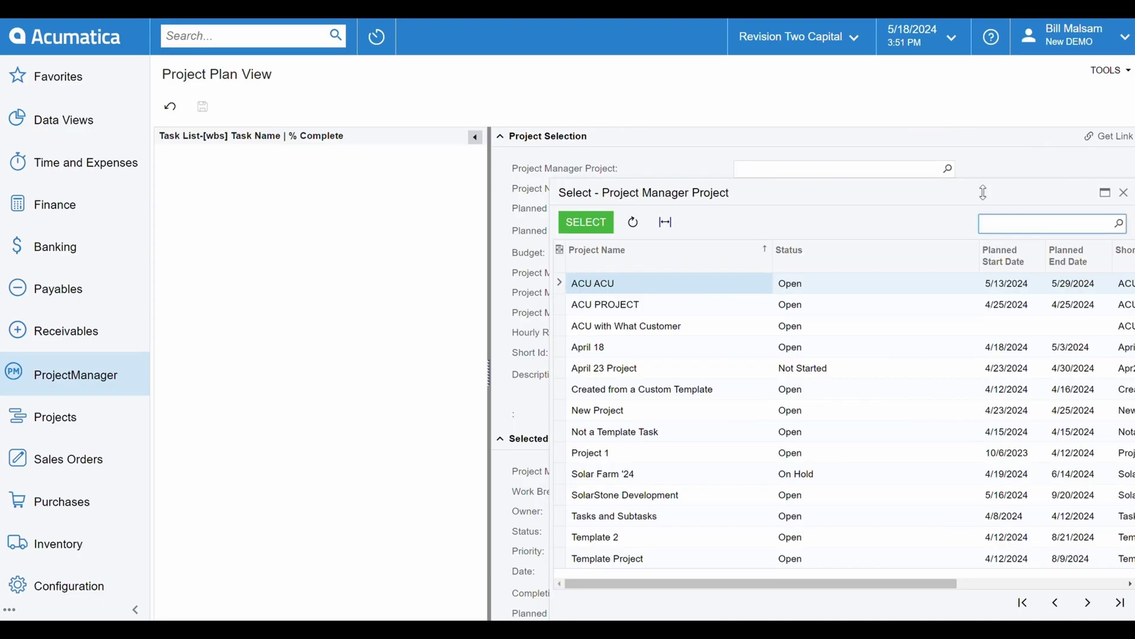
pyautogui.write('wrw')
pyautogui.click(1119, 224)
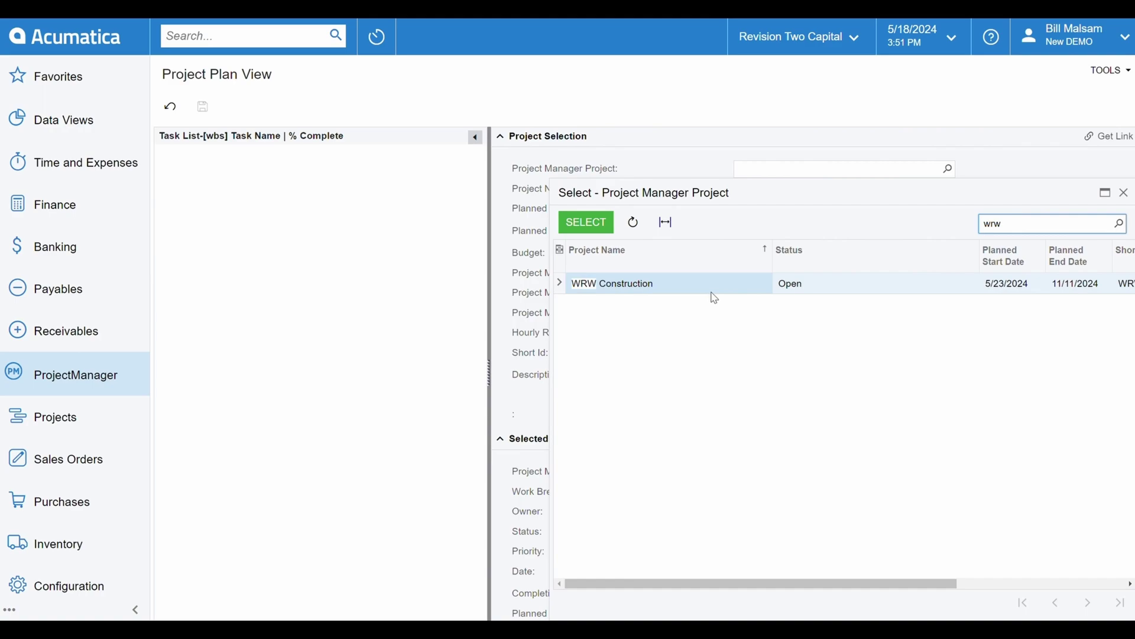
pyautogui.click(585, 222)
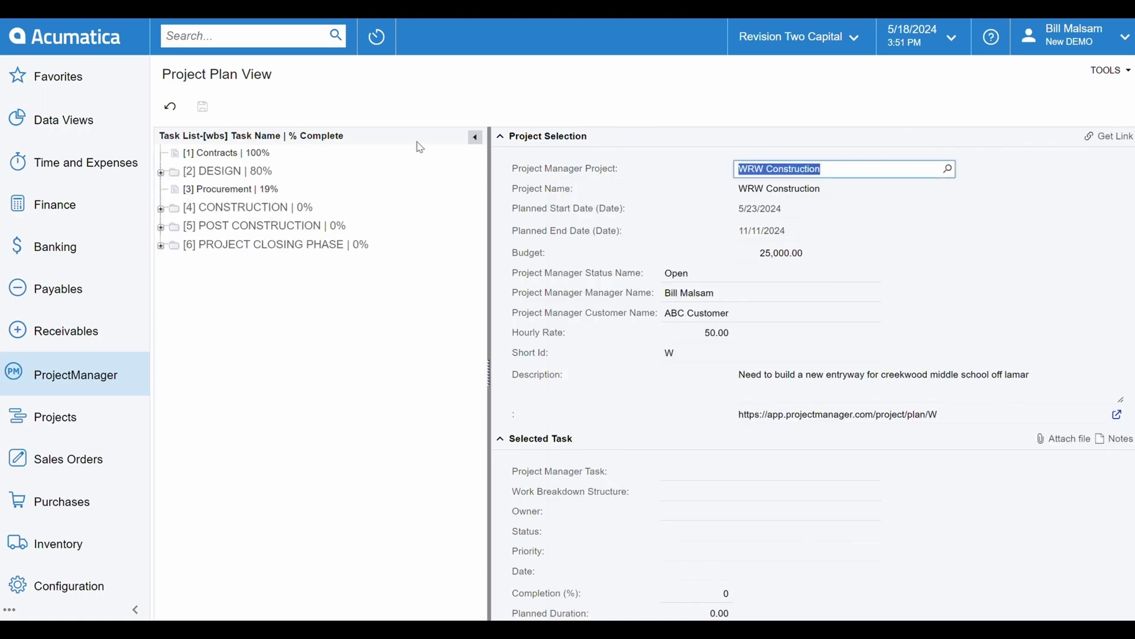
pyautogui.click(361, 346)
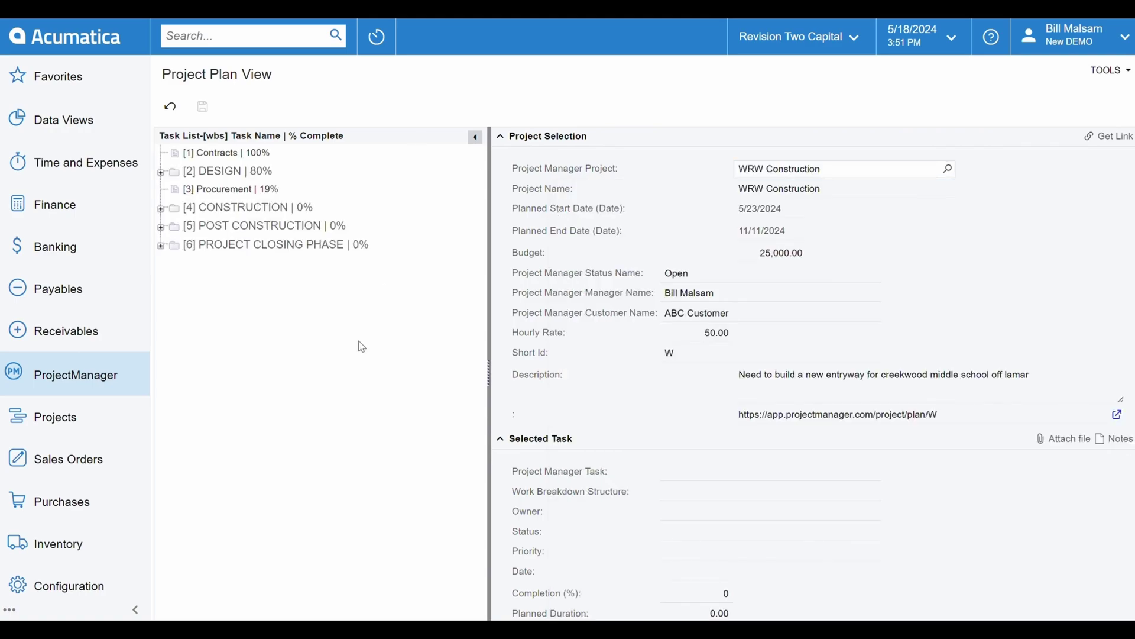
# Expand the CONSTRUCTION phase and show Prep/Pre-construction task 4.1 details with project selection collapsed.
pyautogui.click(161, 210)
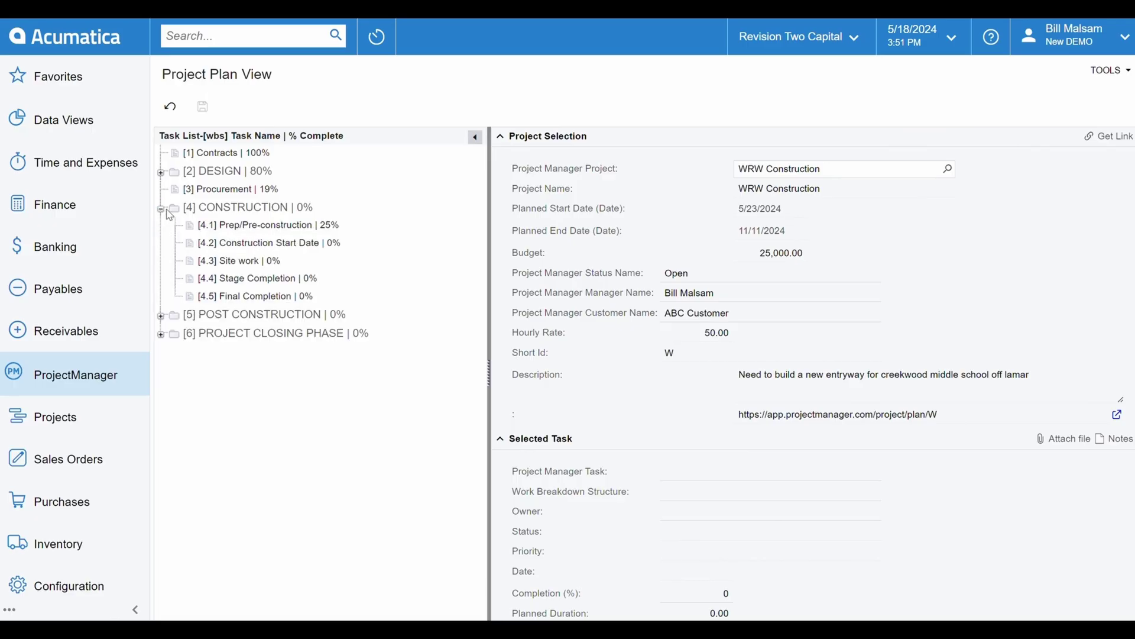
pyautogui.click(226, 227)
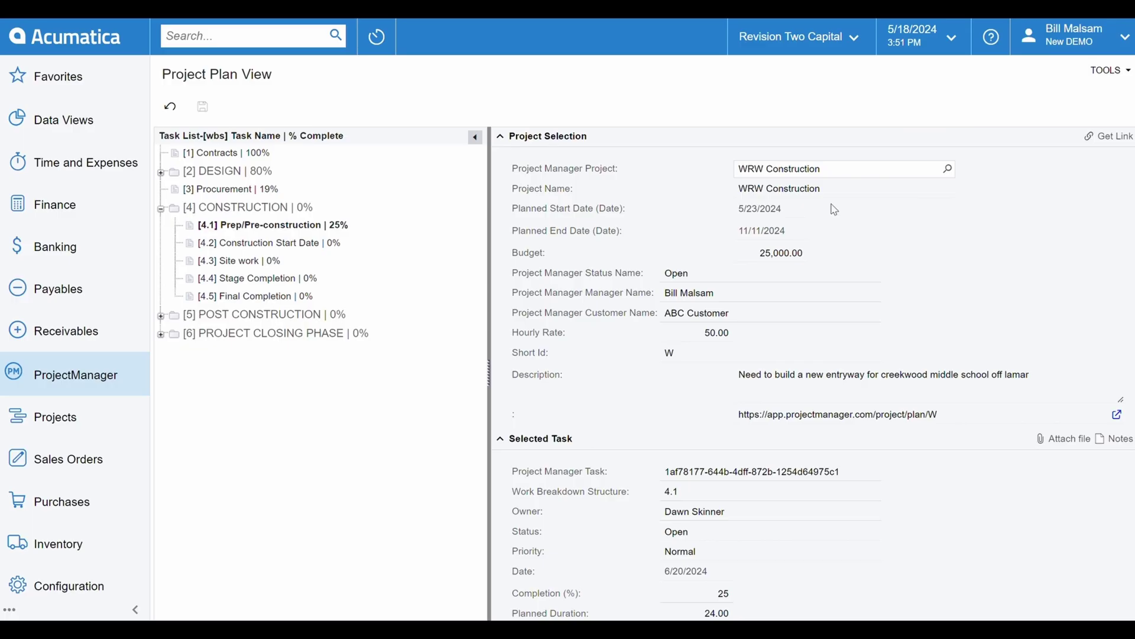
pyautogui.click(506, 140)
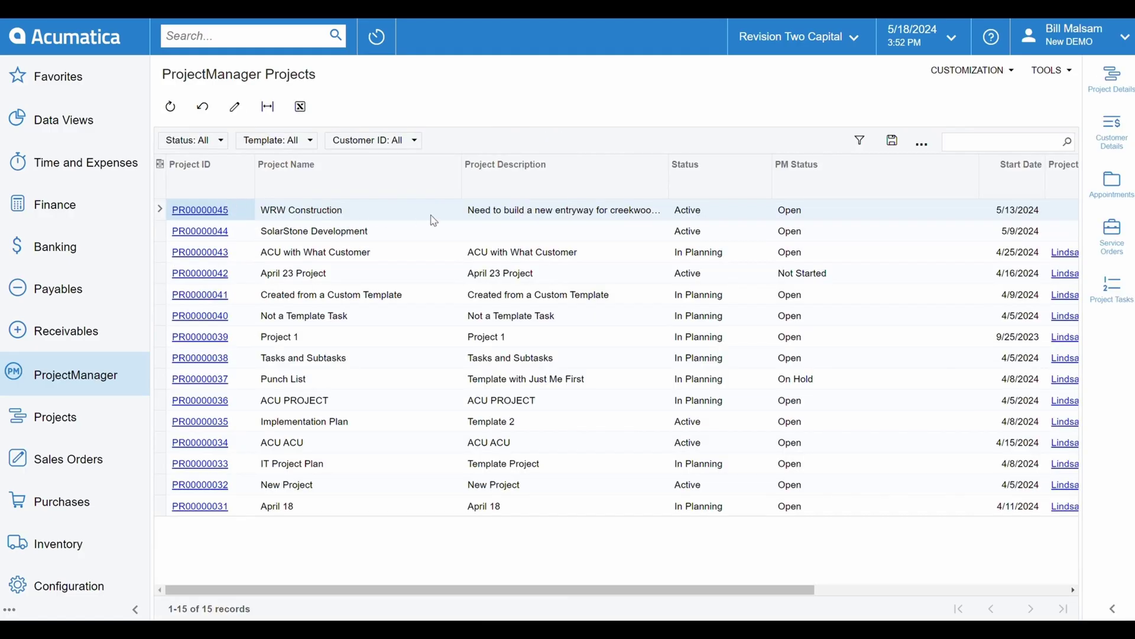
# Open the WRW Construction project record, check its PM PROJECT mapping, then view its tasks.
pyautogui.click(1105, 87)
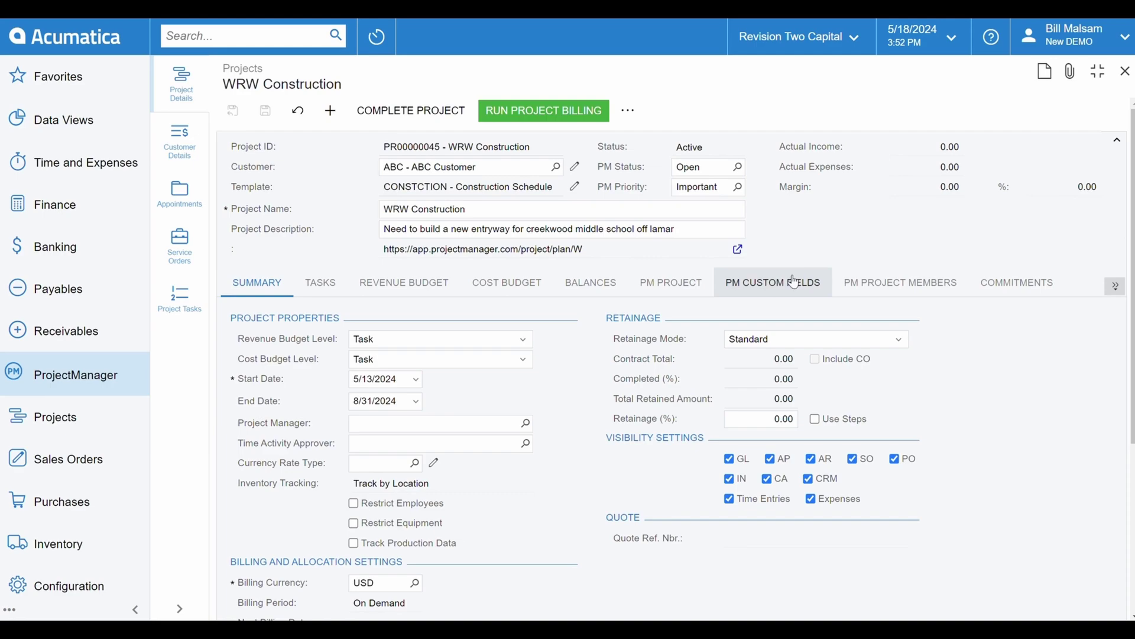
pyautogui.click(698, 283)
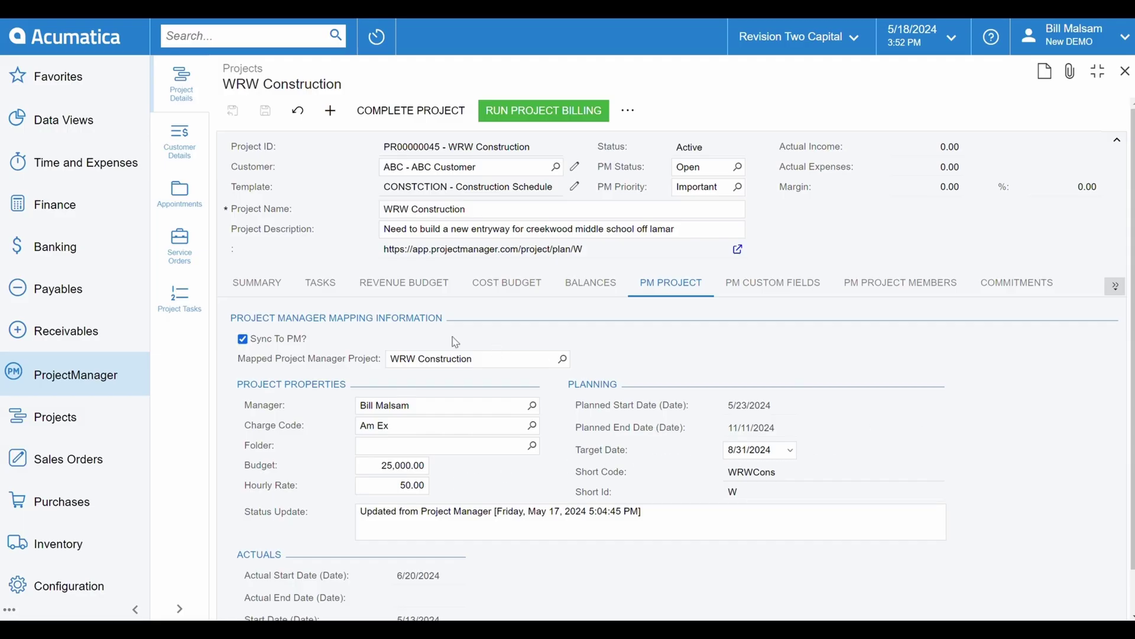
pyautogui.click(321, 287)
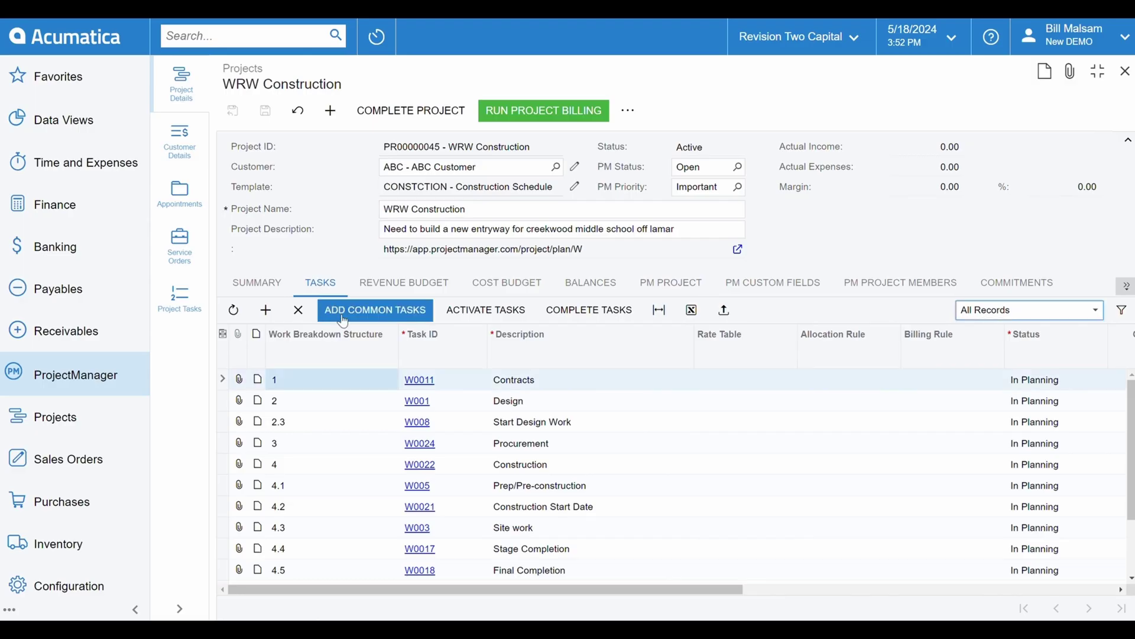
# On the Prep/Pre-construction task's PROJECTMANAGER tab, set Planned Cost to 3,000.00.
pyautogui.click(420, 484)
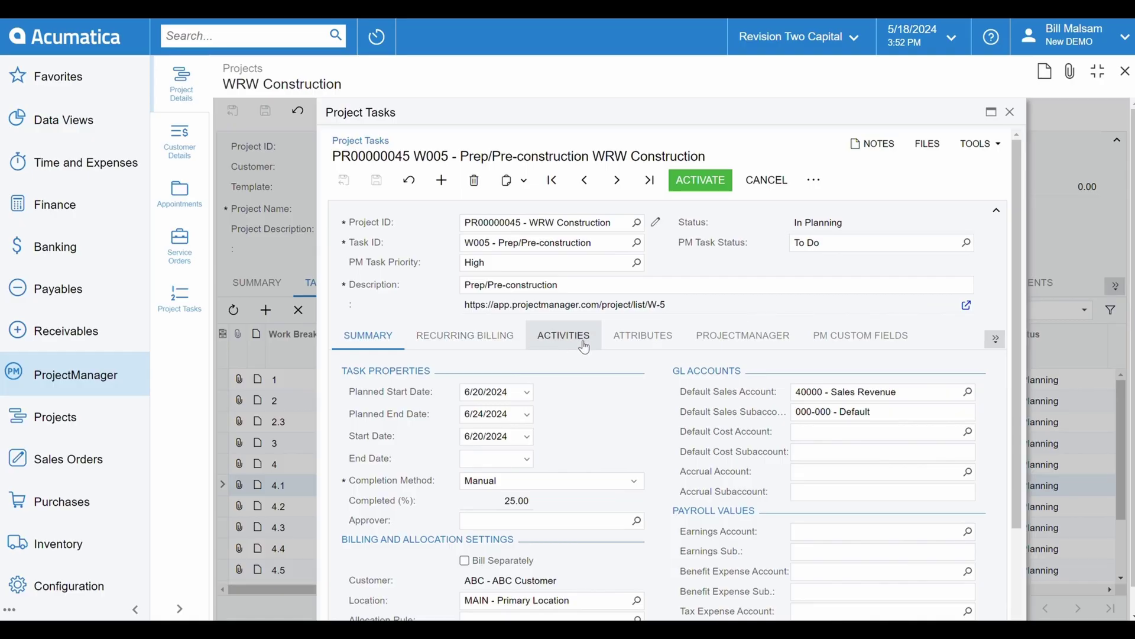
pyautogui.click(709, 347)
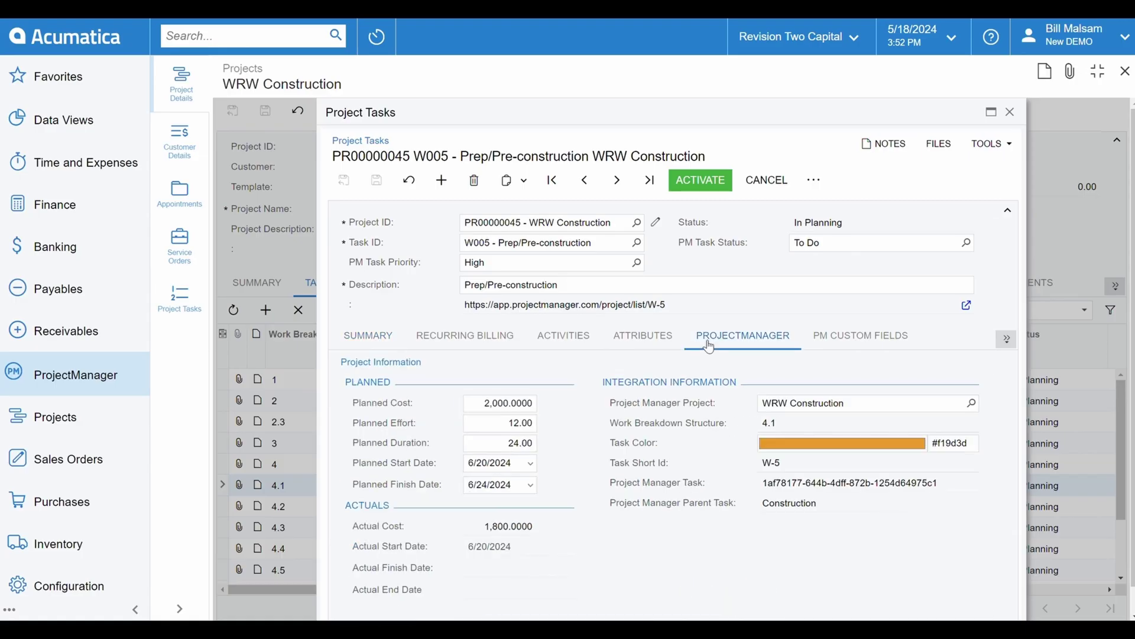
pyautogui.click(778, 572)
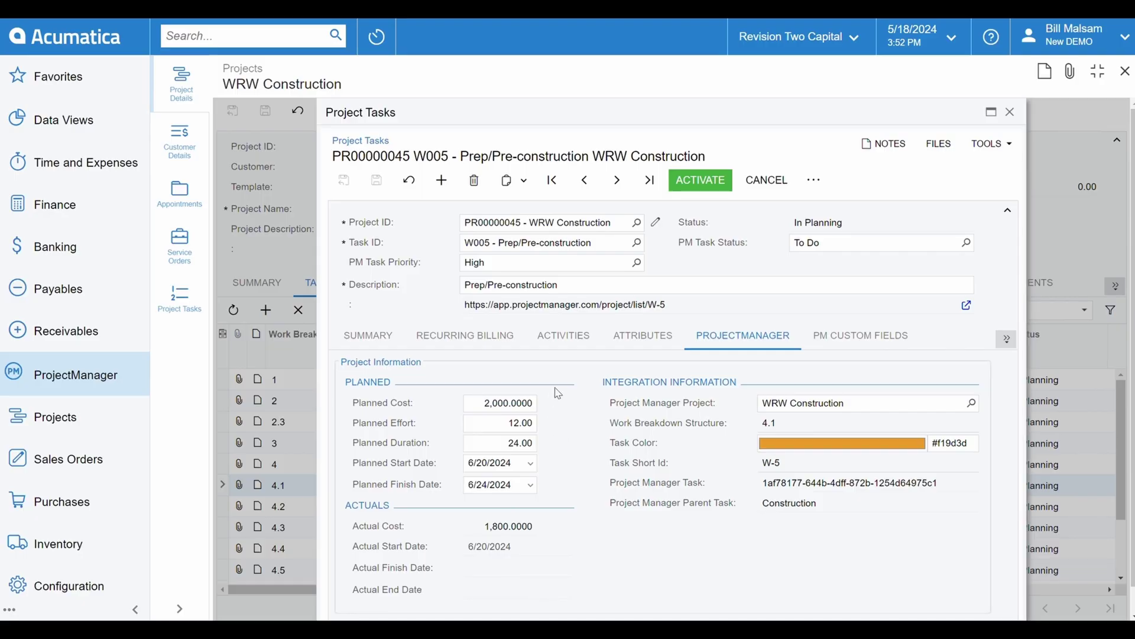
pyautogui.click(503, 405)
pyautogui.write('300')
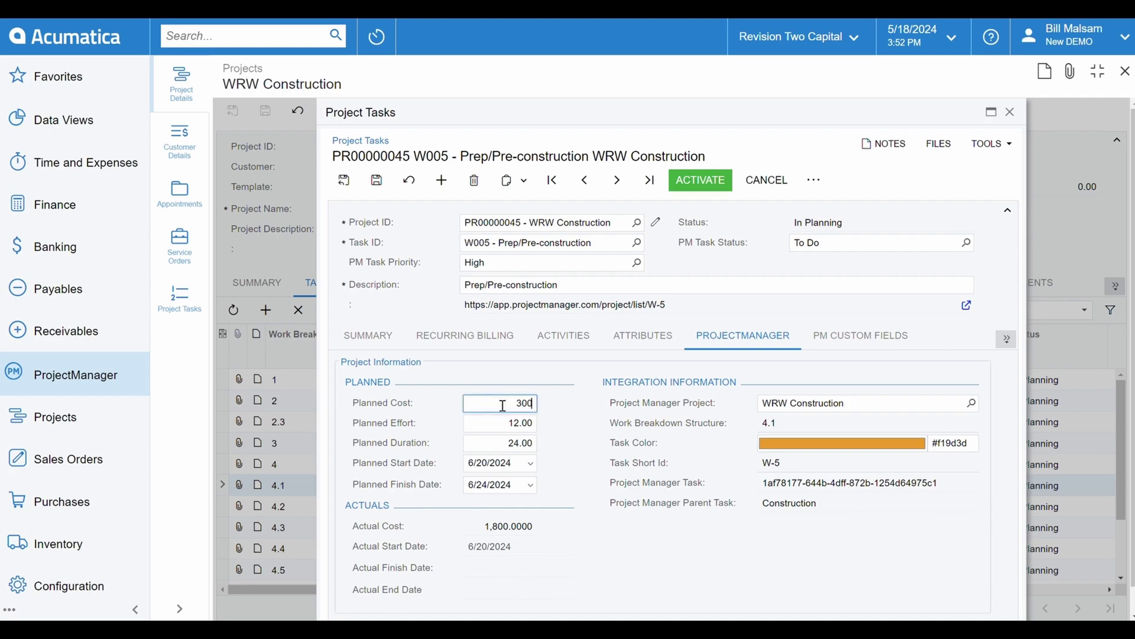
pyautogui.write('0.00')
# Set the task's Planned Effort to 20 and Planned Start Date to June 26, 2024.
pyautogui.click(634, 568)
pyautogui.click(512, 425)
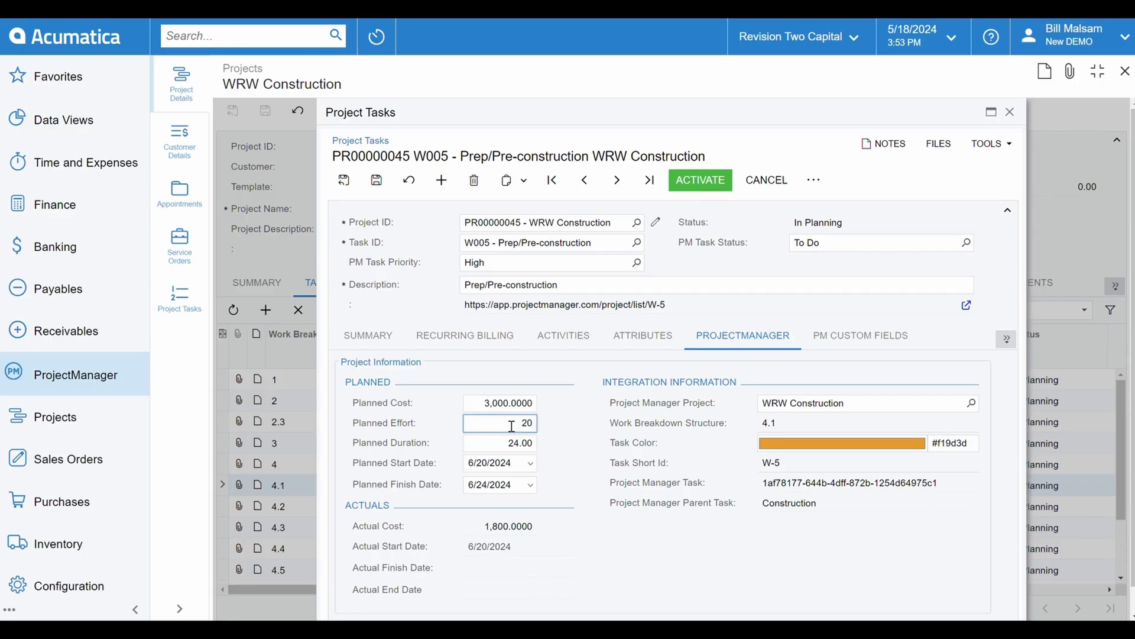
pyautogui.click(645, 566)
pyautogui.click(530, 463)
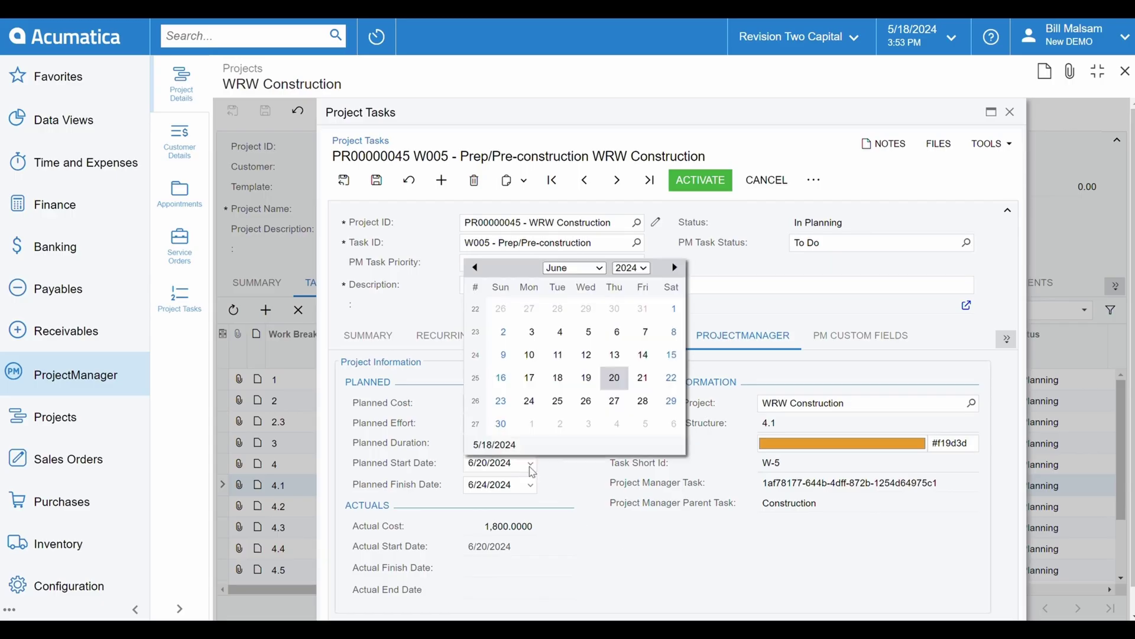
pyautogui.click(586, 402)
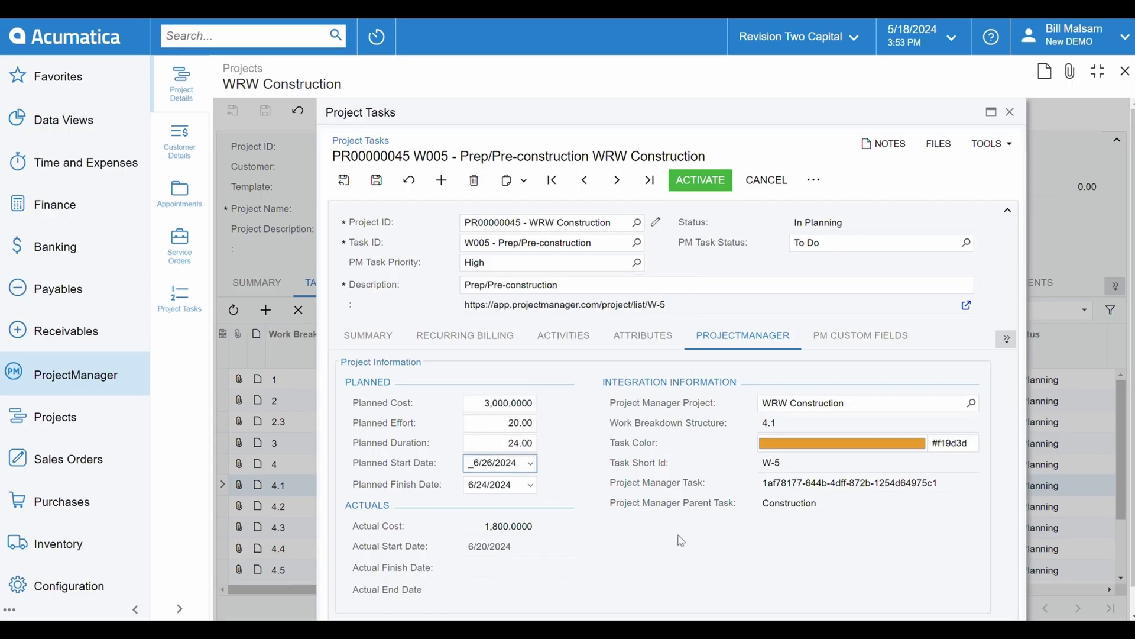
pyautogui.click(693, 559)
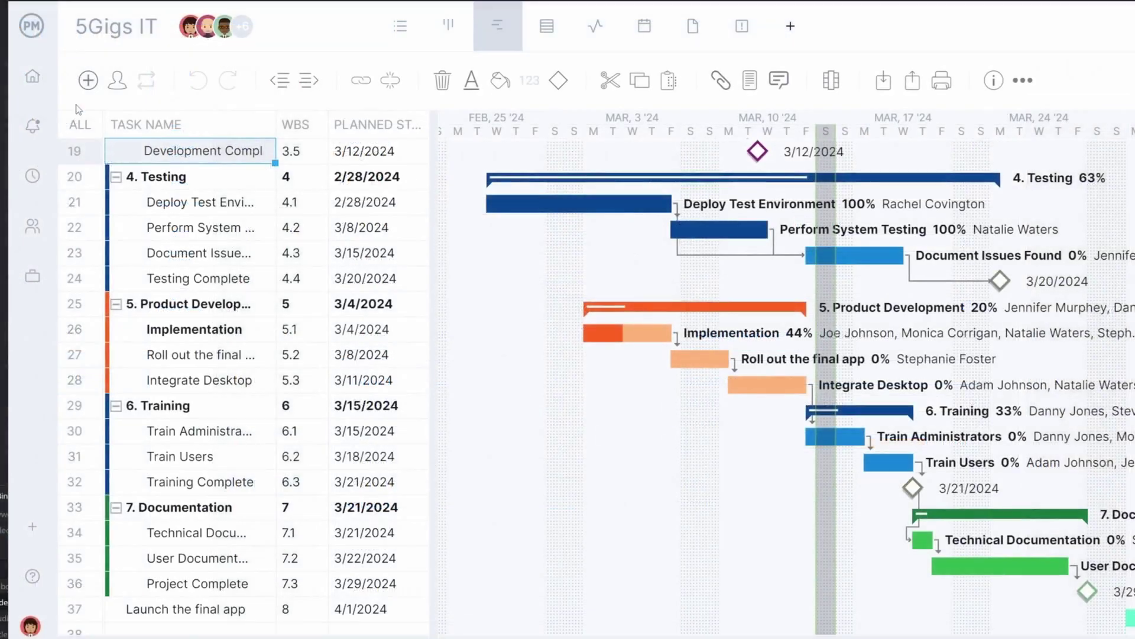
# Return from the 5Gigs IT Gantt chart to ProjectManager's Home dashboard.
pyautogui.click(43, 83)
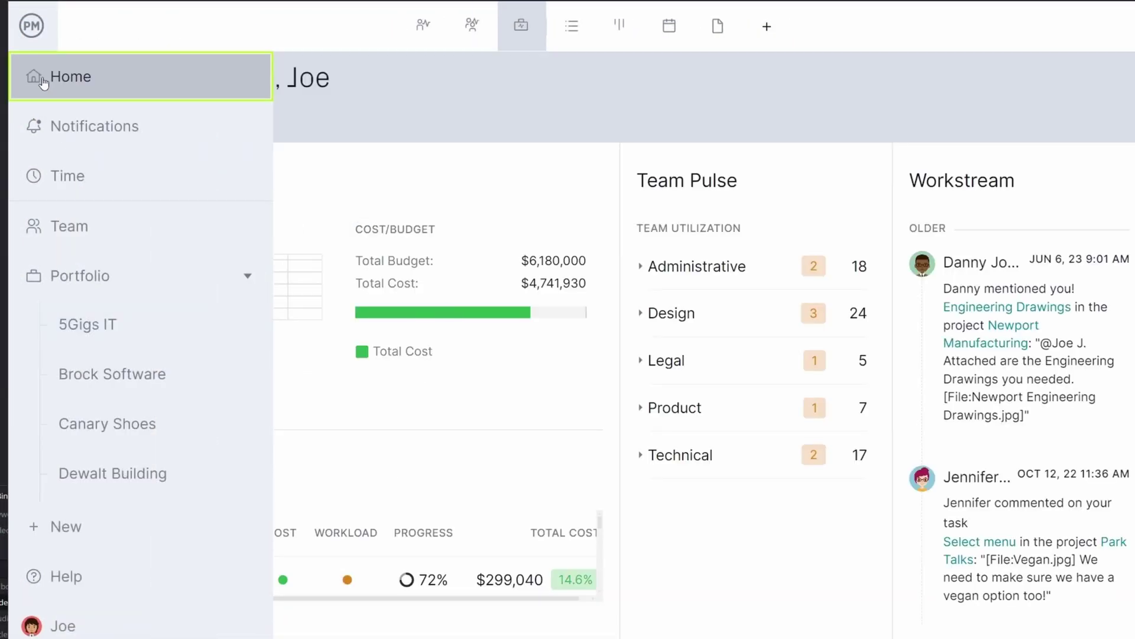